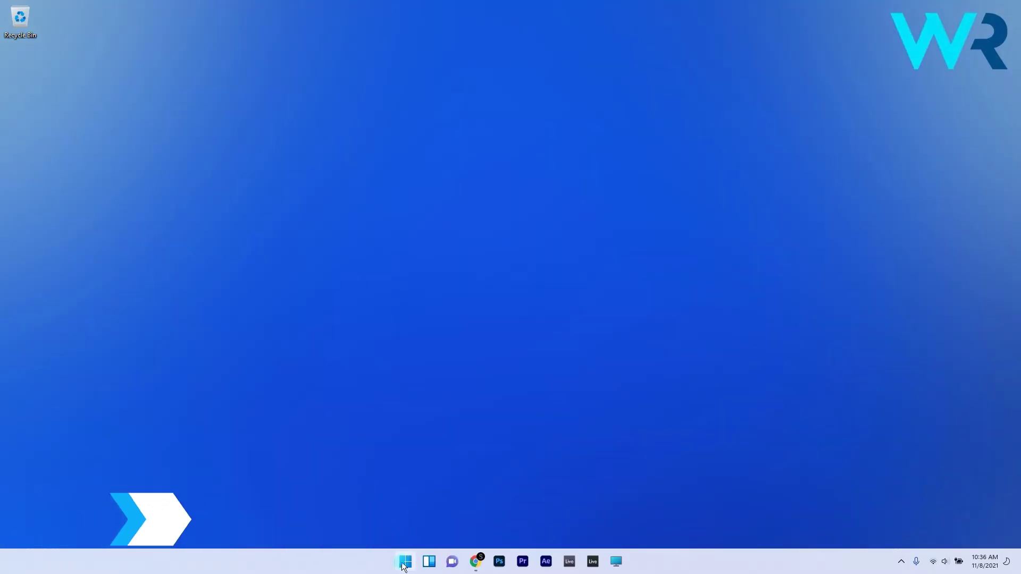
# Open Settings' Troubleshoot > Other troubleshooters and run the Network Adapter troubleshooter
pyautogui.press('super')
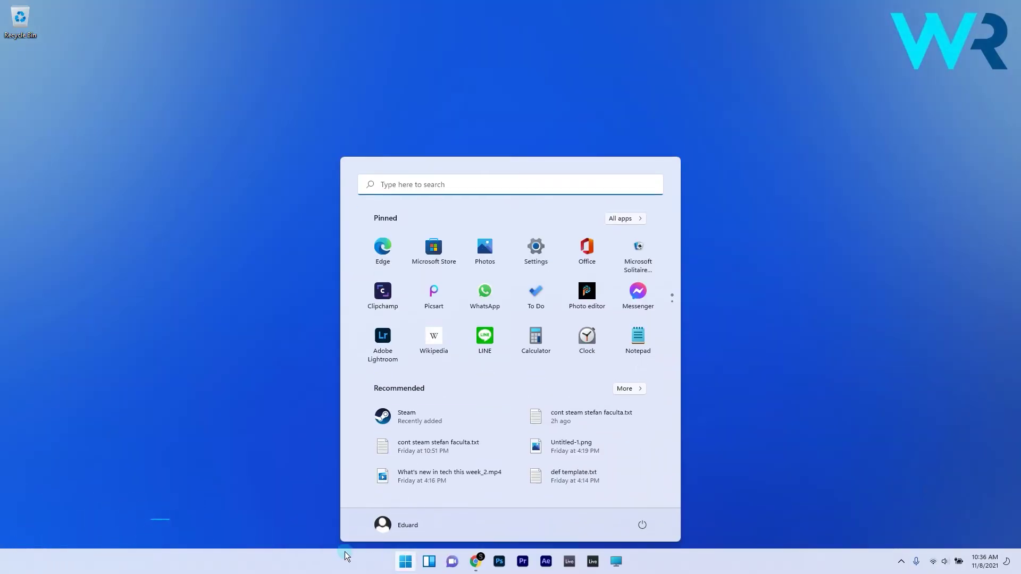
pyautogui.click(536, 246)
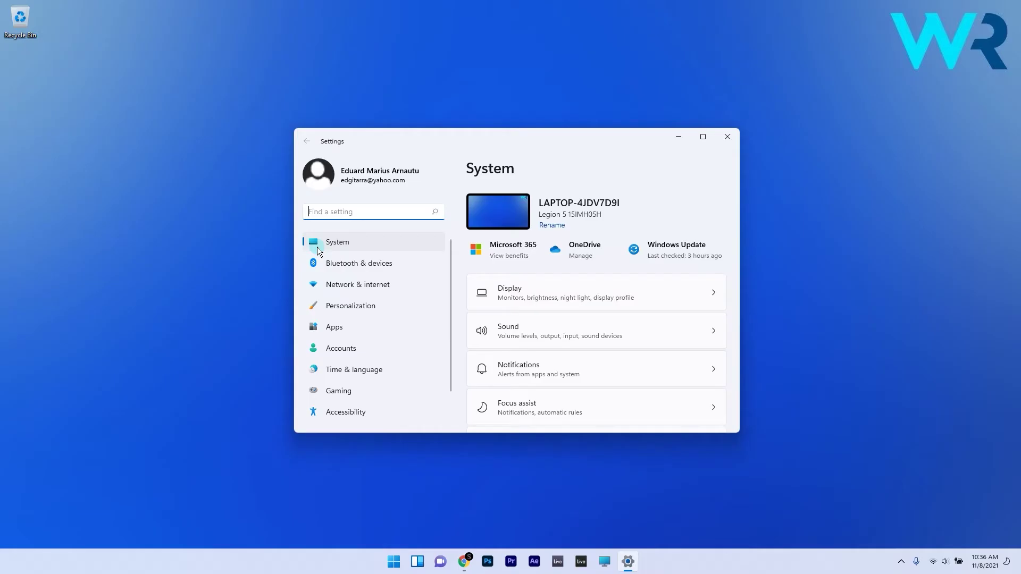
pyautogui.click(363, 253)
pyautogui.scroll(-5, 653, 335)
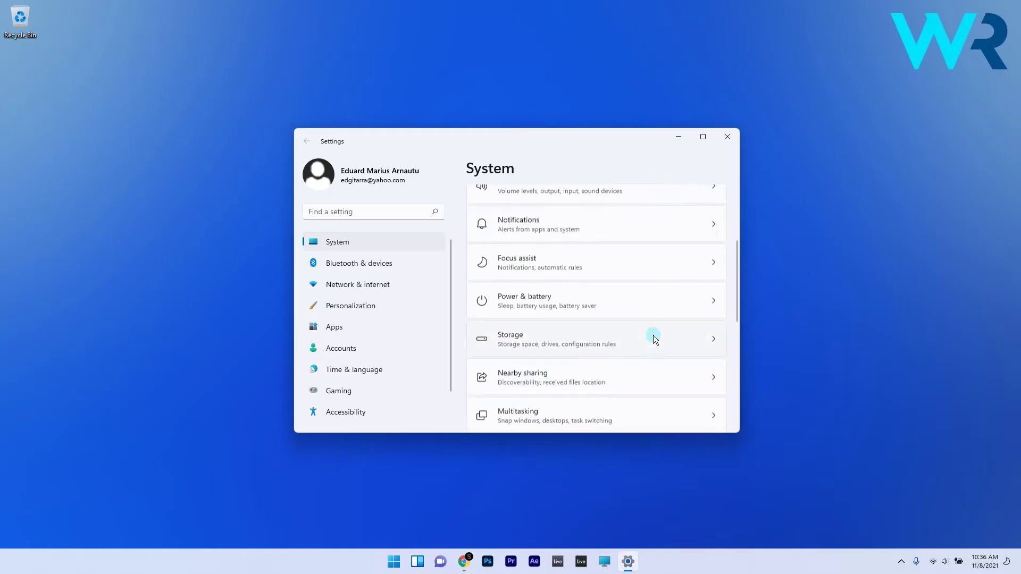
pyautogui.click(559, 348)
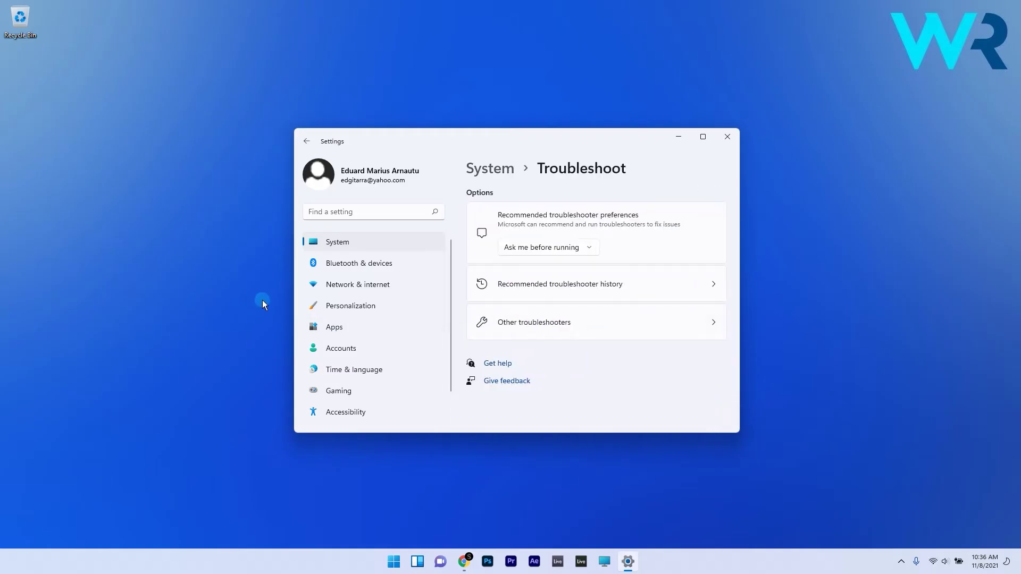
pyautogui.click(689, 330)
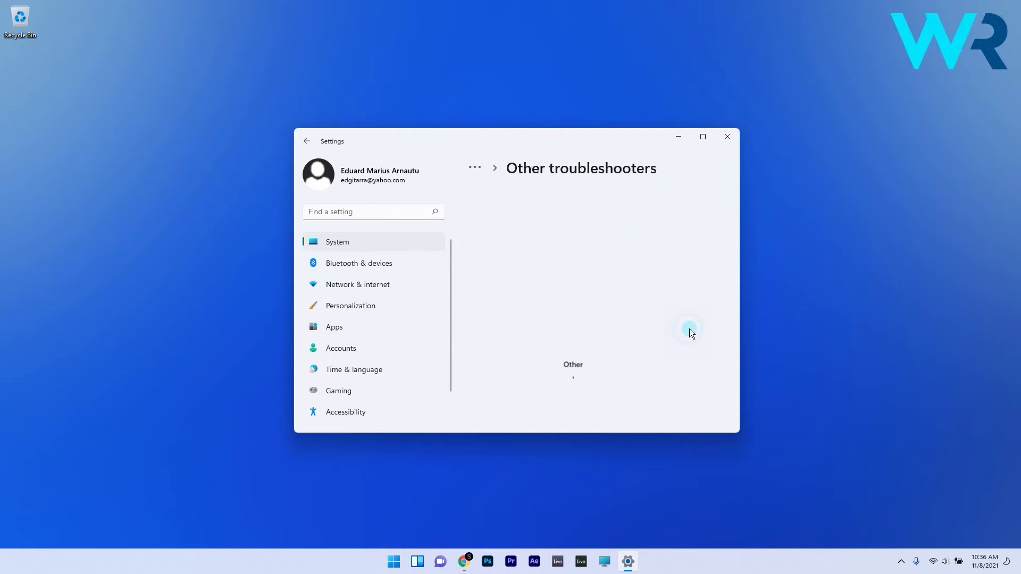
pyautogui.scroll(-4, 589, 355)
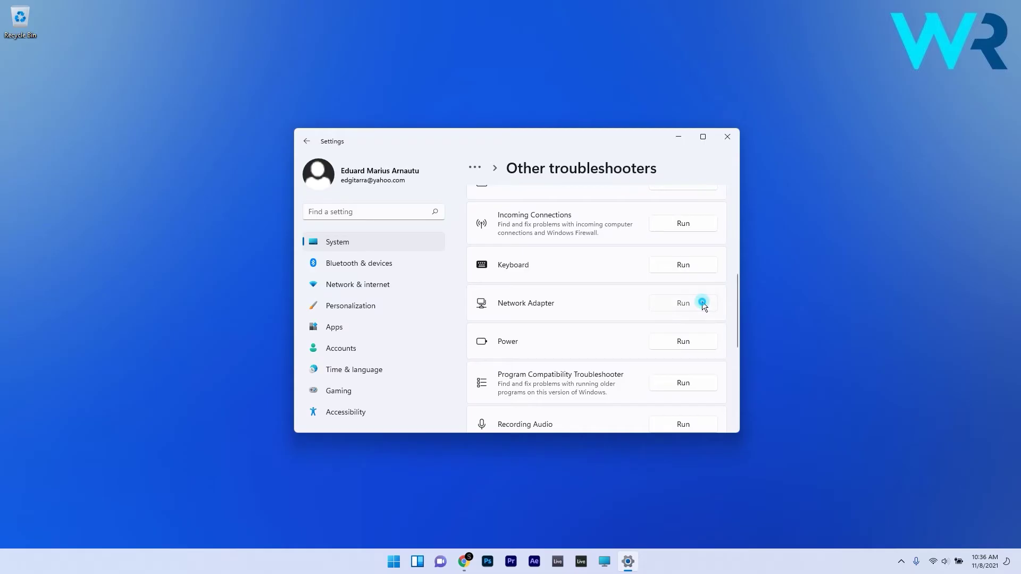
pyautogui.click(684, 304)
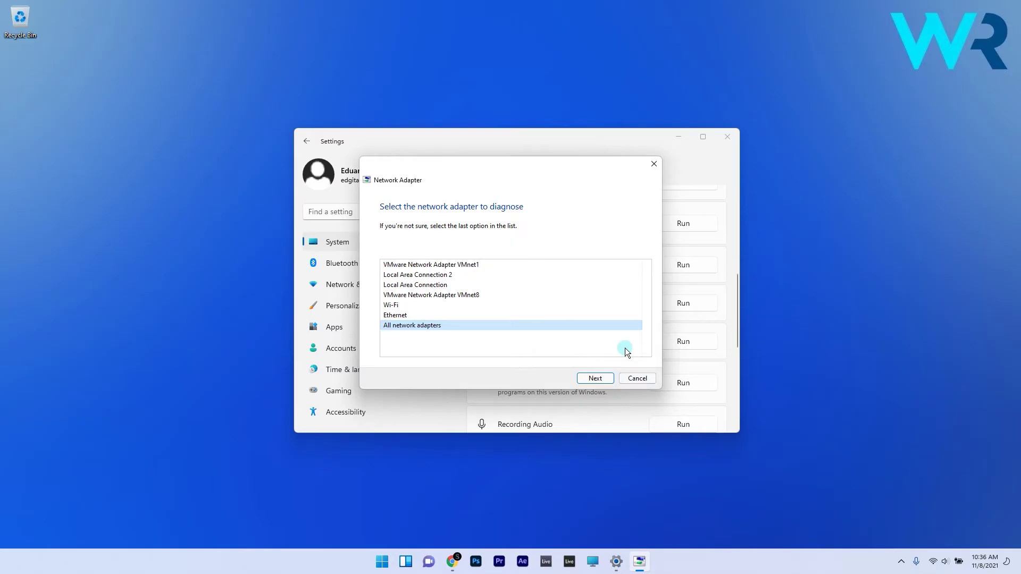
# Diagnose all network adapters with the troubleshooter
pyautogui.click(587, 377)
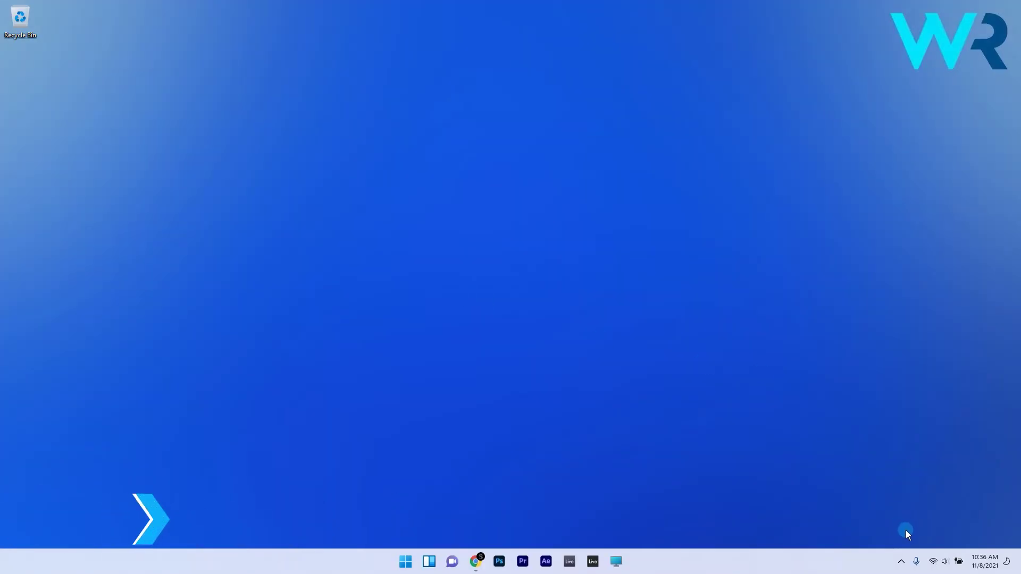
pyautogui.click(941, 558)
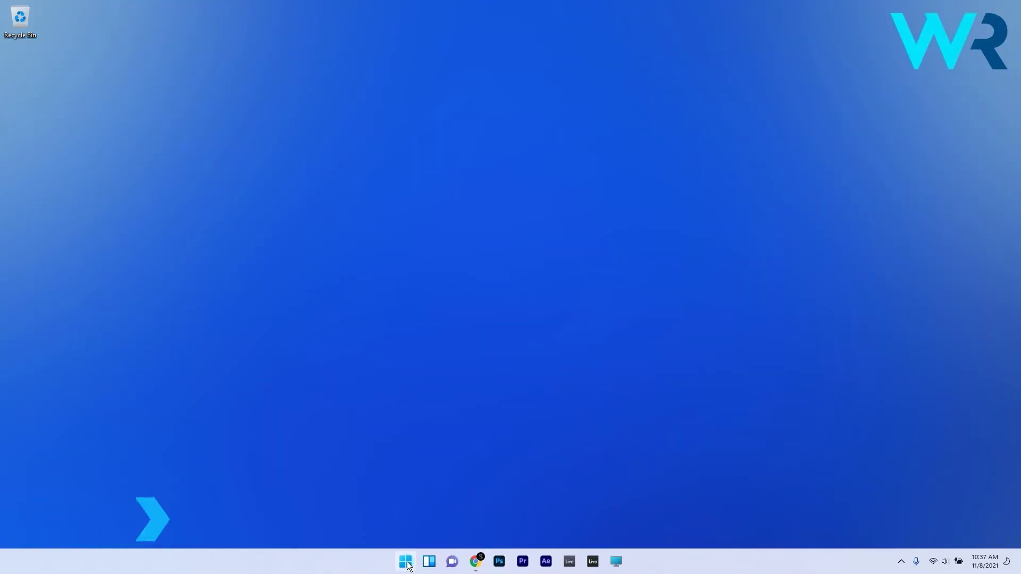
# Launch Services via a services.msc search and select Windows Mobile Hotspot Service
pyautogui.click(406, 562)
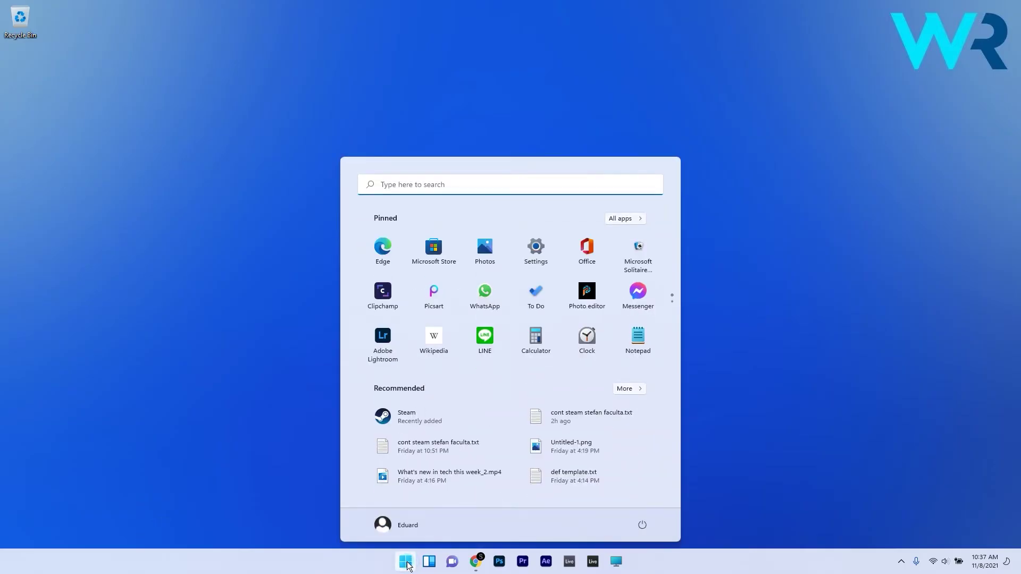
pyautogui.write('services.m')
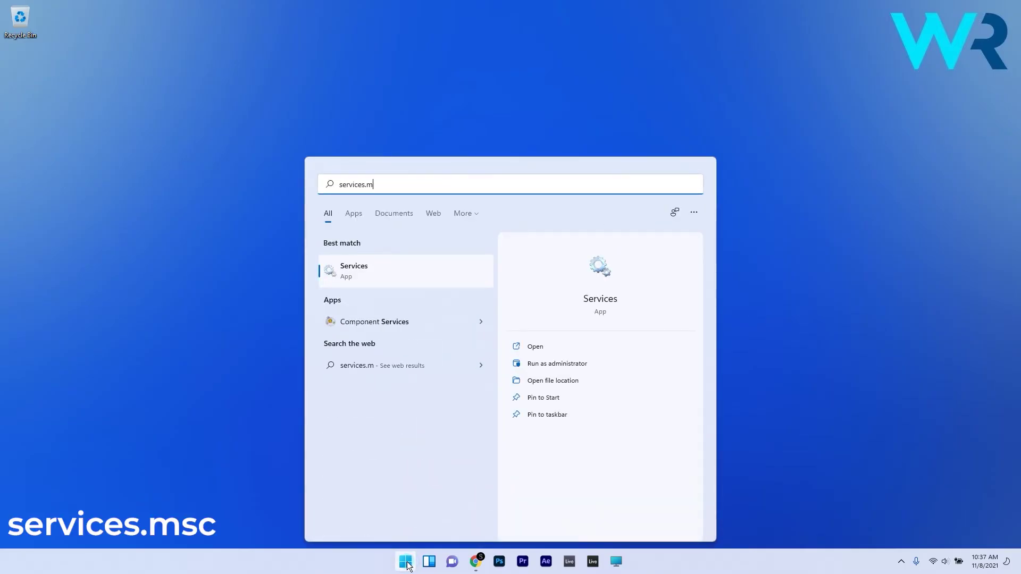
pyautogui.write('sc')
pyautogui.click(374, 274)
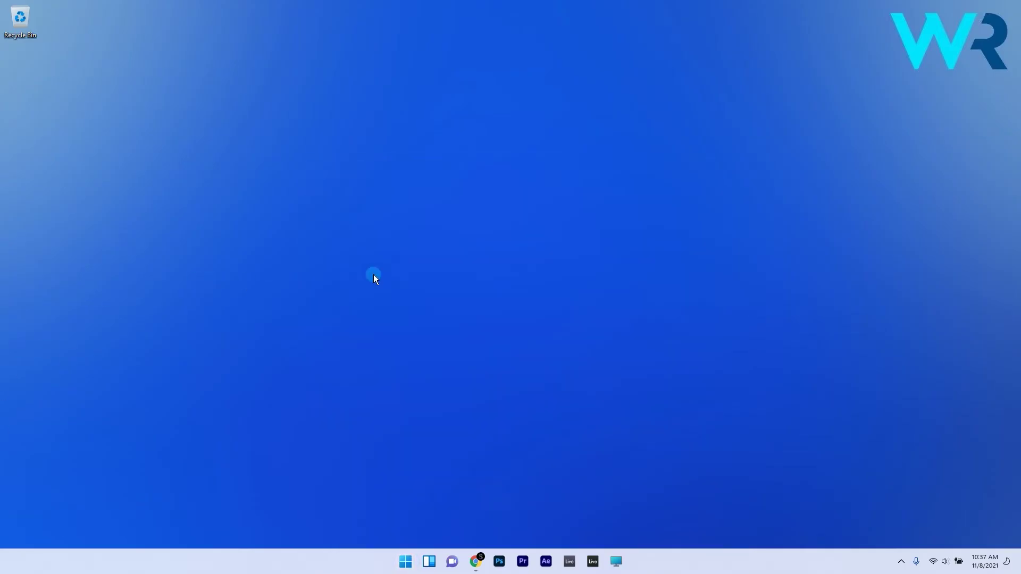
pyautogui.scroll(-20, 532, 287)
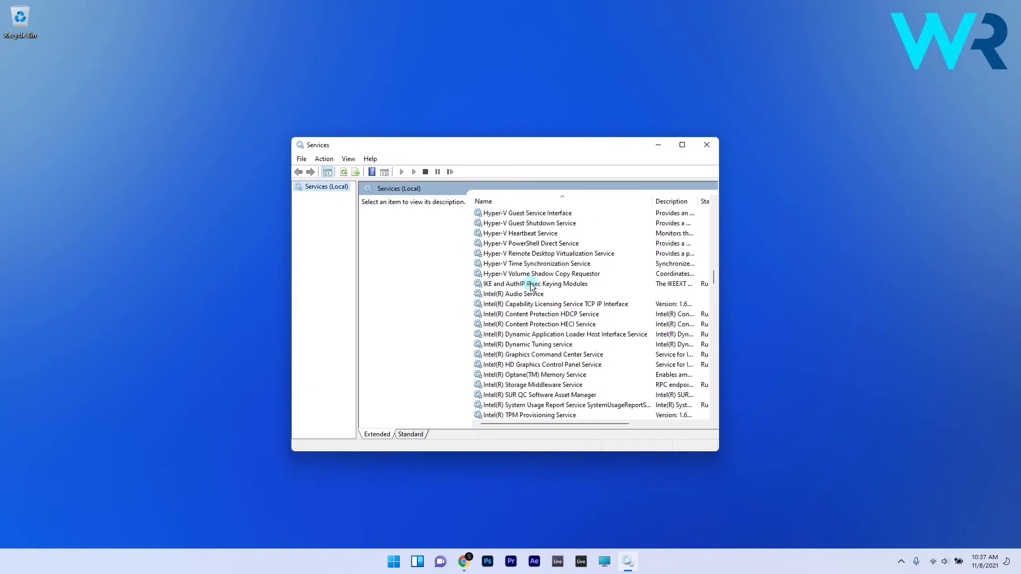
pyautogui.scroll(-20, 532, 288)
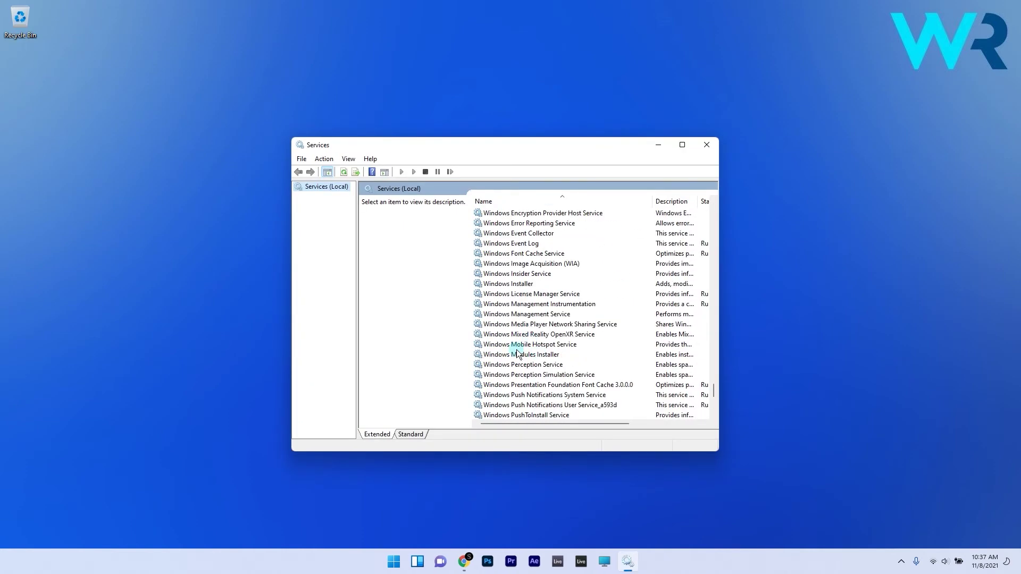
pyautogui.click(516, 346)
# Start the Windows Mobile Hotspot Service from its properties and confirm with OK
pyautogui.doubleClick(533, 345)
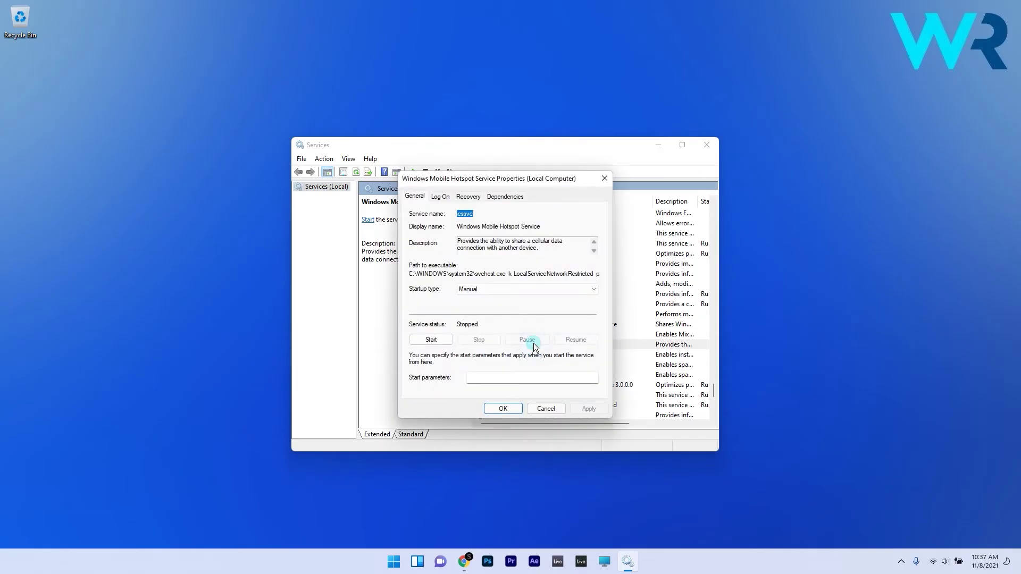
pyautogui.click(431, 341)
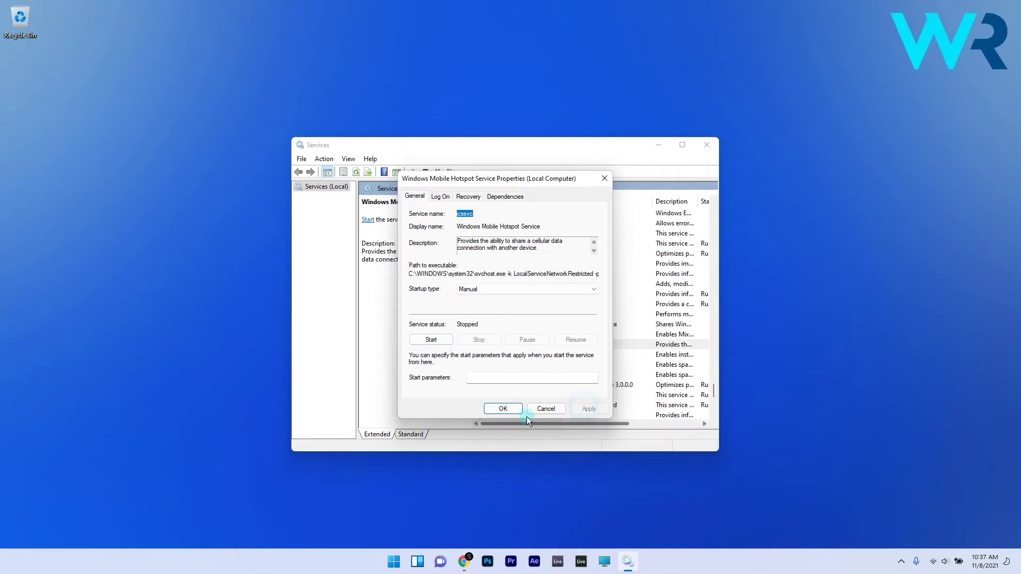
pyautogui.click(504, 408)
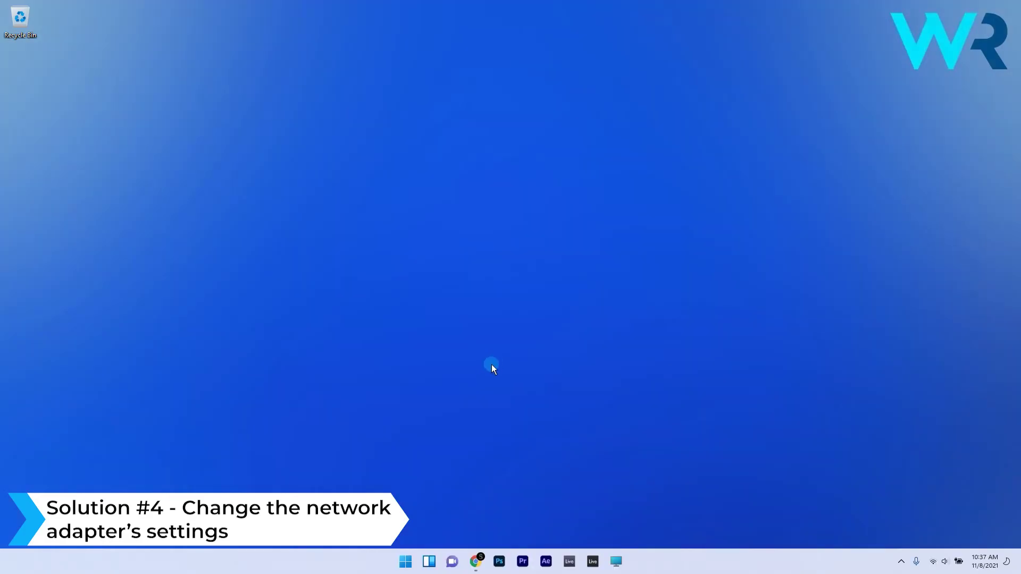
# Open Network Connections via Settings' Network & internet > Advanced network settings > More network adapter options
pyautogui.press('super')
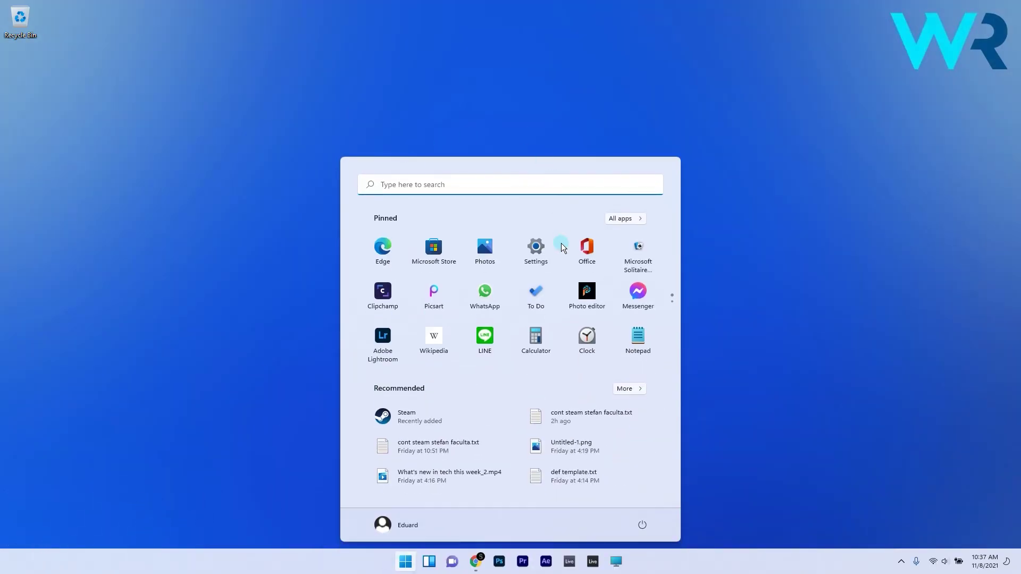
pyautogui.click(532, 256)
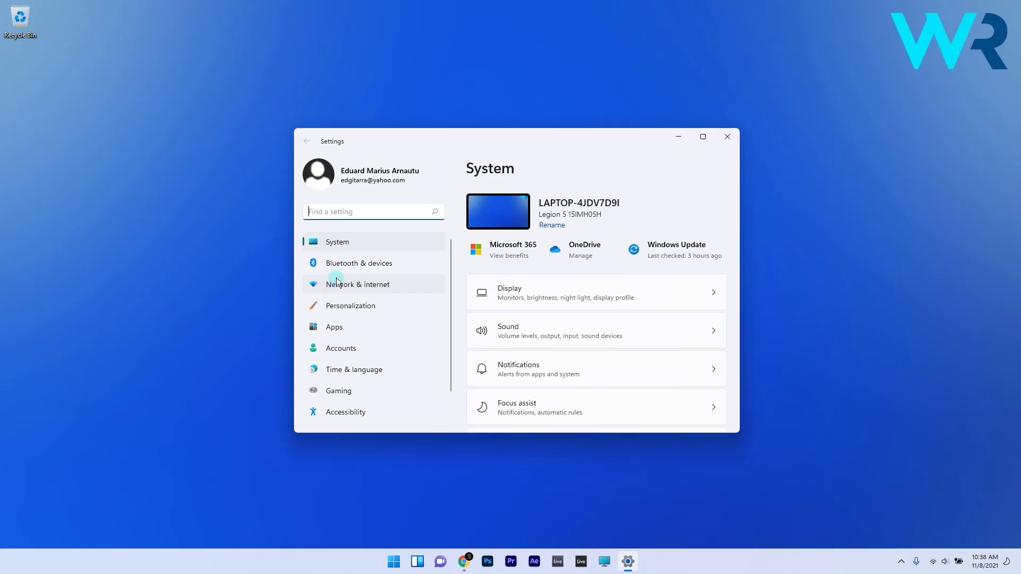
pyautogui.click(338, 283)
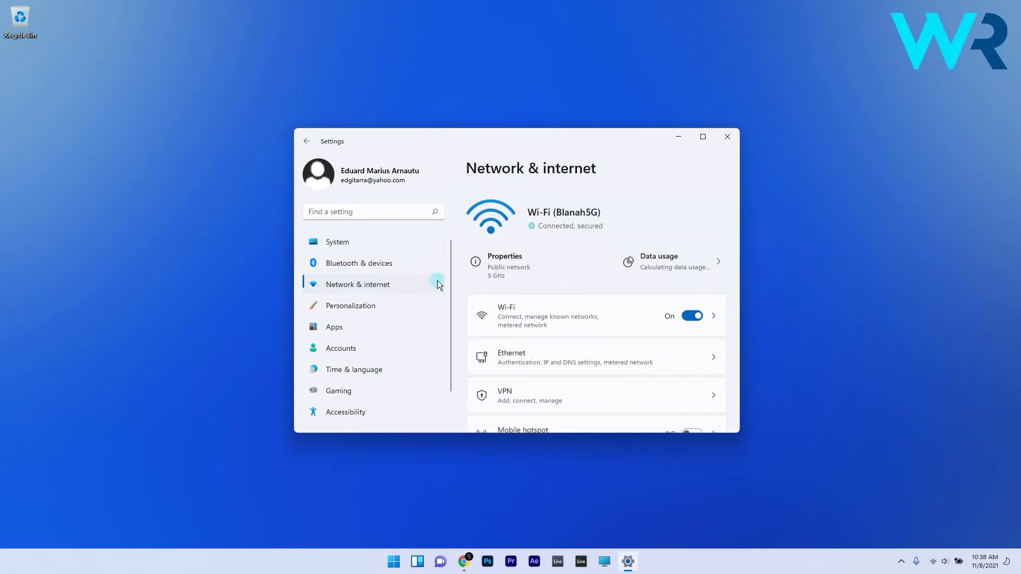
pyautogui.scroll(-4, 582, 270)
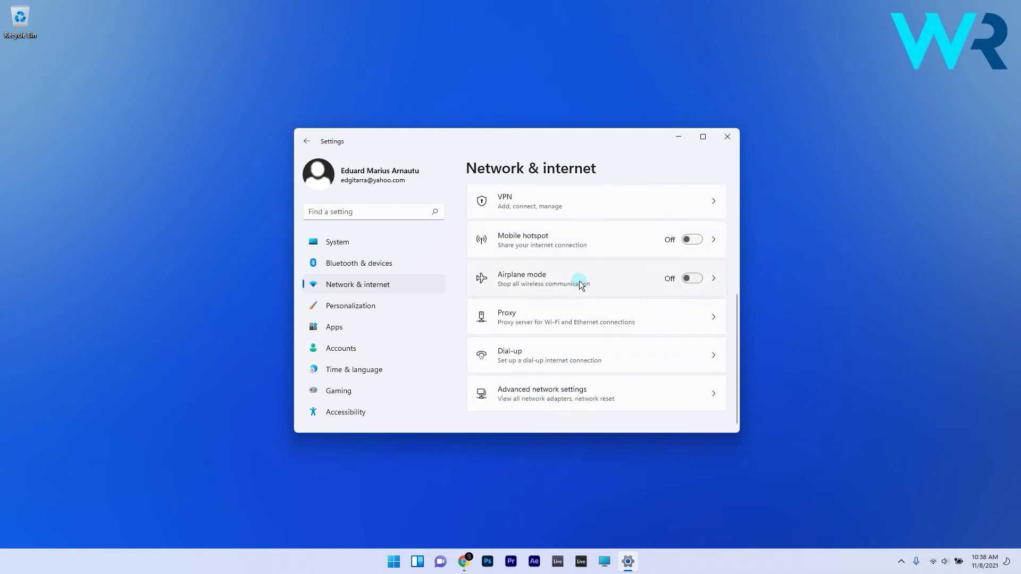
pyautogui.click(713, 396)
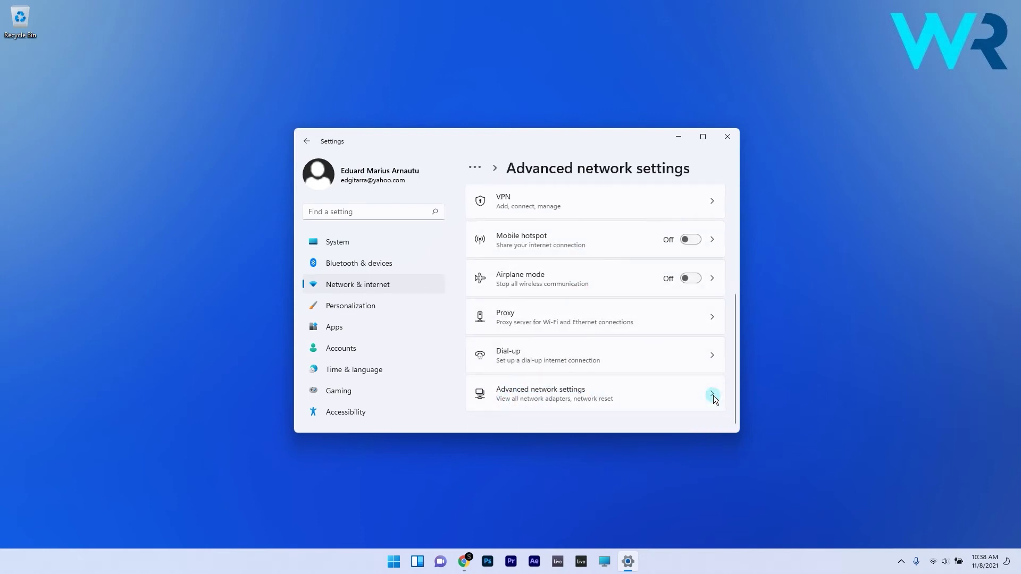
pyautogui.scroll(-10, 586, 265)
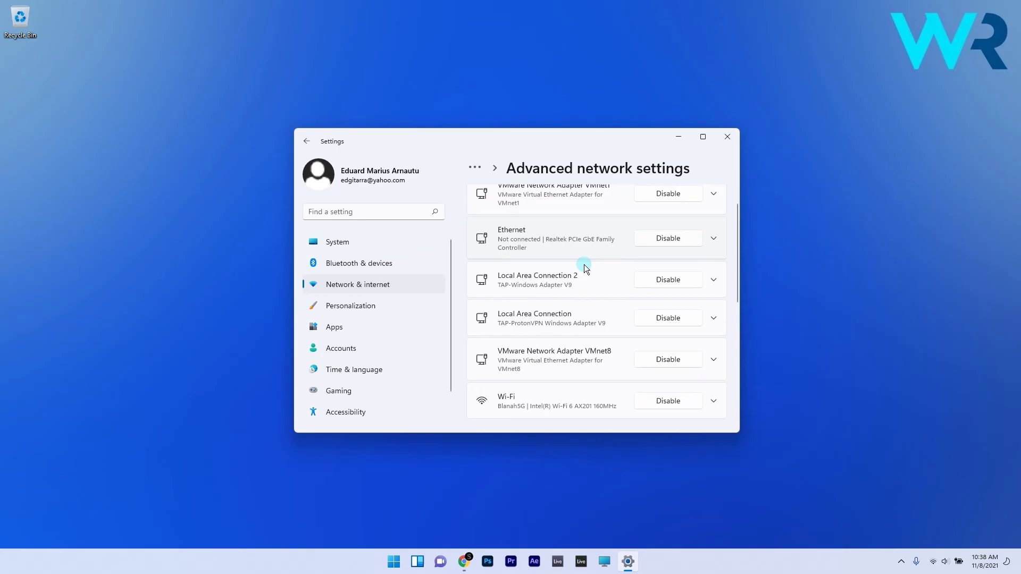
pyautogui.click(597, 345)
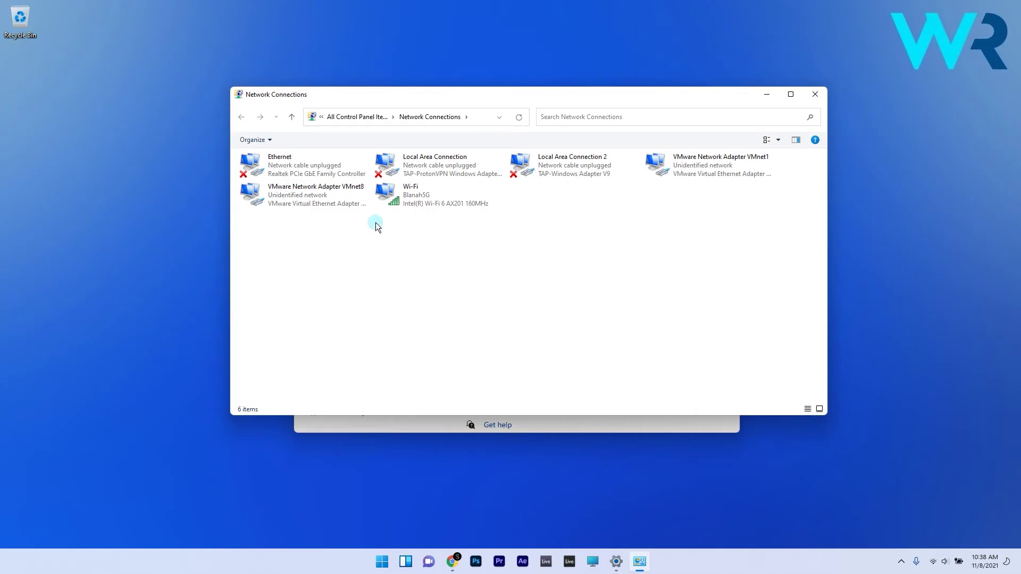
# Leave 'Allow other network users to connect' unchecked for Wi-Fi, confirm, and close Network Connections
pyautogui.rightClick(408, 202)
pyautogui.click(442, 316)
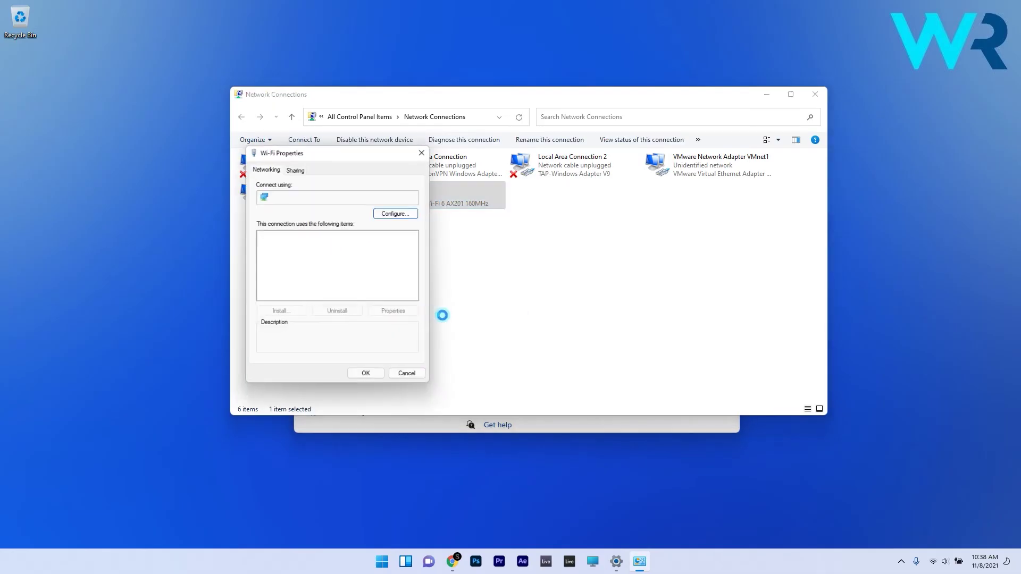
pyautogui.moveTo(349, 150); pyautogui.dragTo(545, 172)
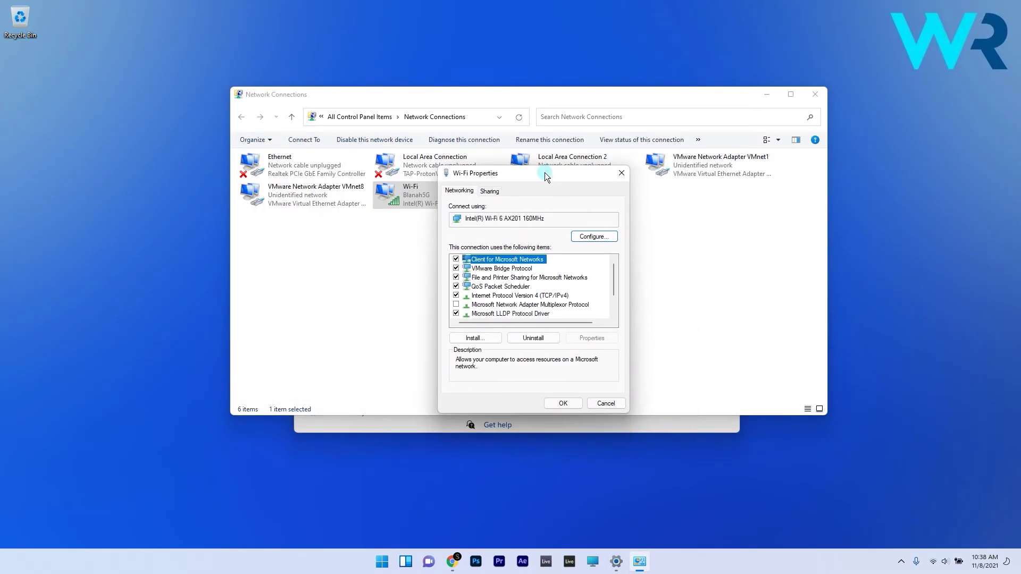
pyautogui.click(490, 191)
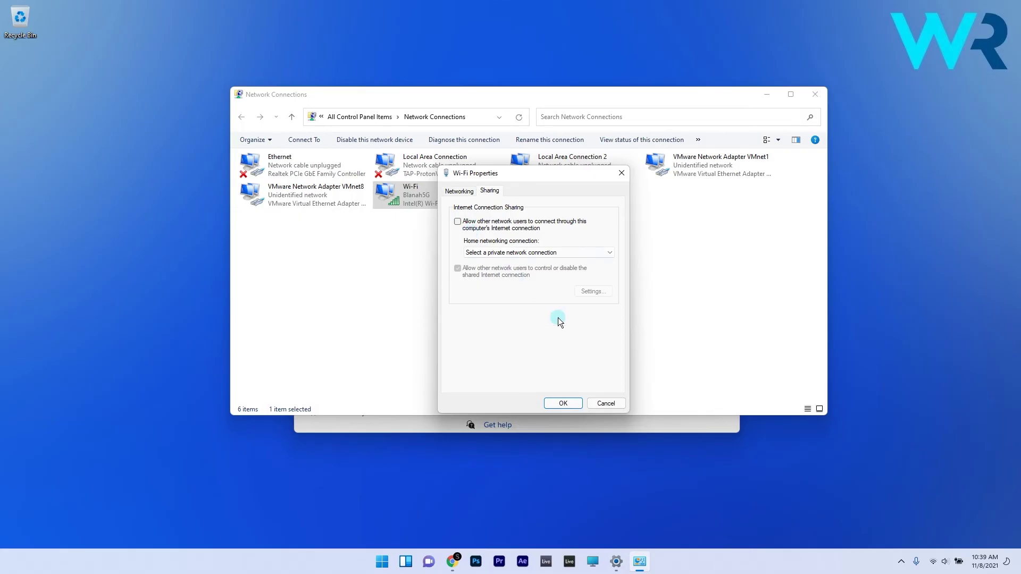
pyautogui.click(564, 404)
pyautogui.click(815, 94)
pyautogui.click(734, 141)
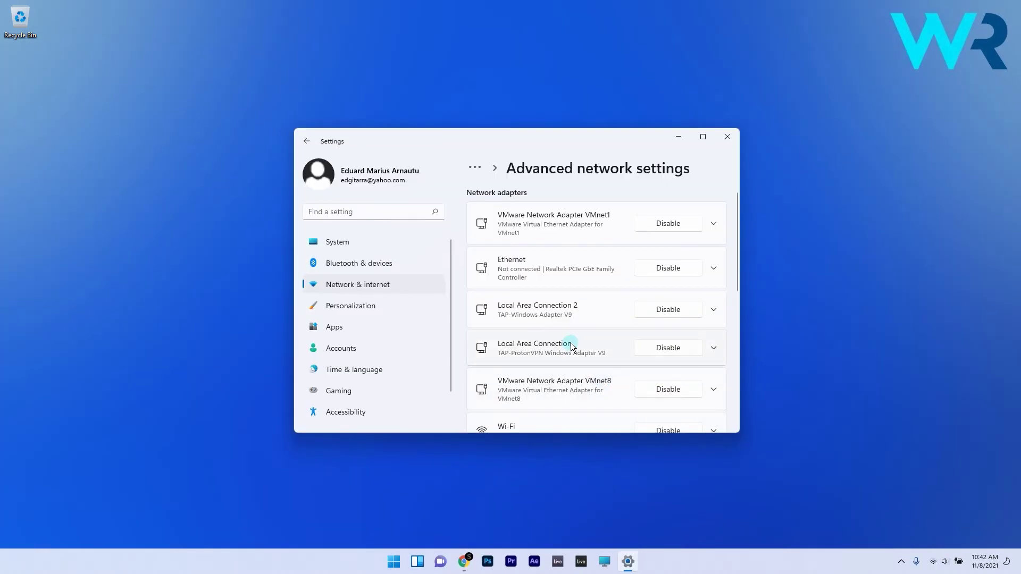
# Open the Network reset page under More settings in Advanced network settings
pyautogui.scroll(-5, 573, 343)
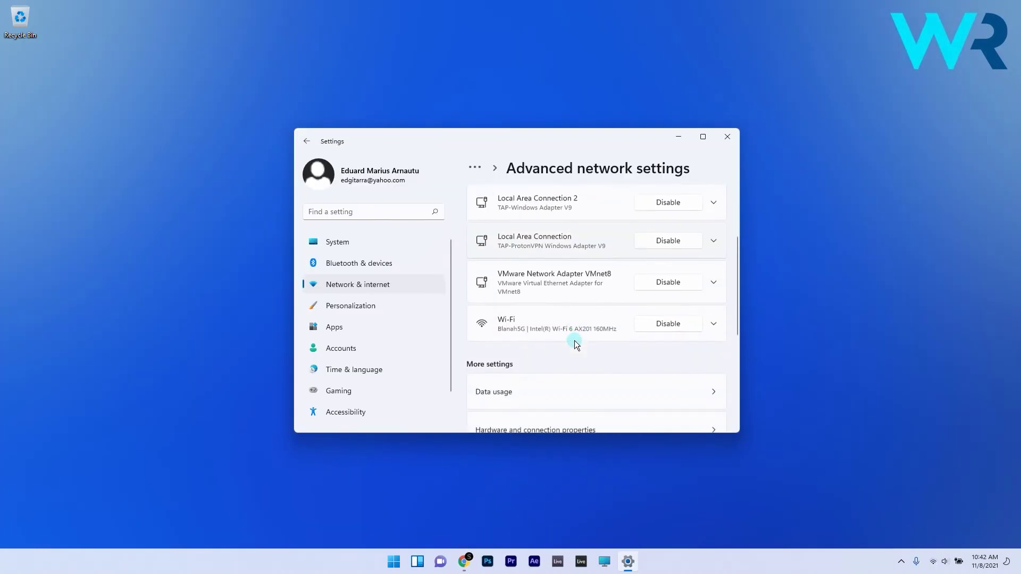
pyautogui.click(654, 316)
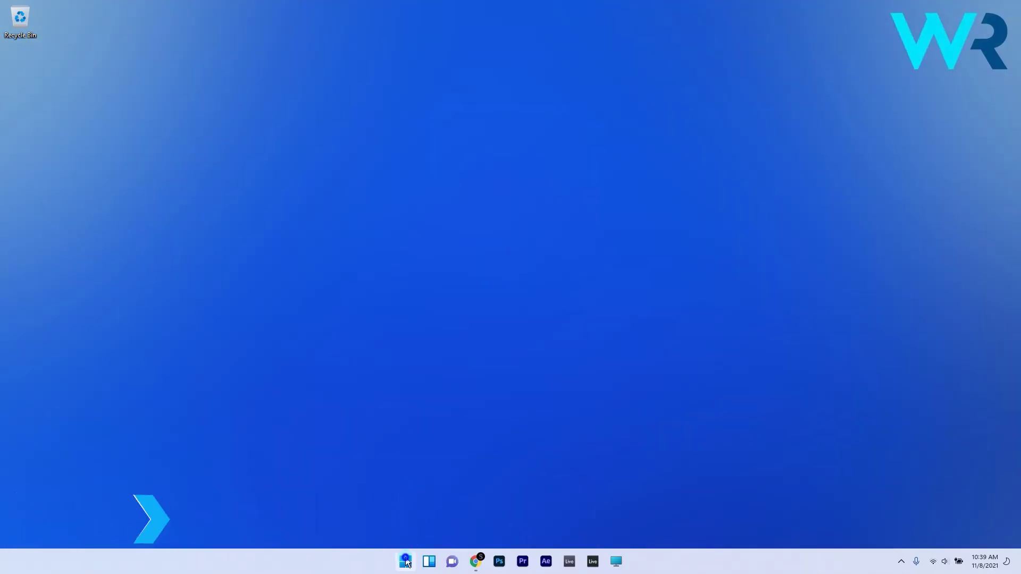
# In Device Manager, search automatically for an updated Intel Wi-Fi 6 AX201 160MHz driver
pyautogui.rightClick(405, 561)
pyautogui.click(420, 329)
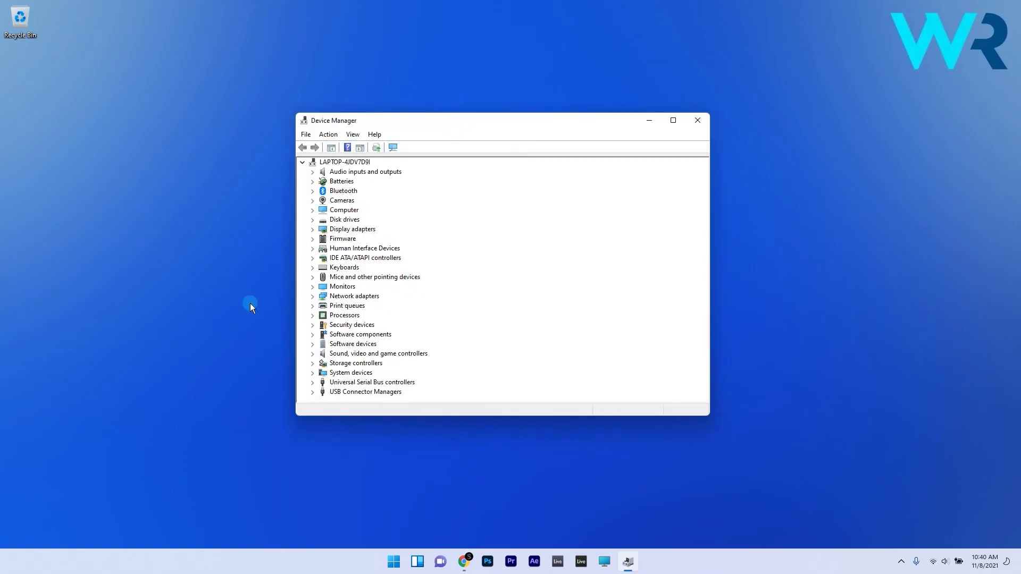
pyautogui.doubleClick(364, 299)
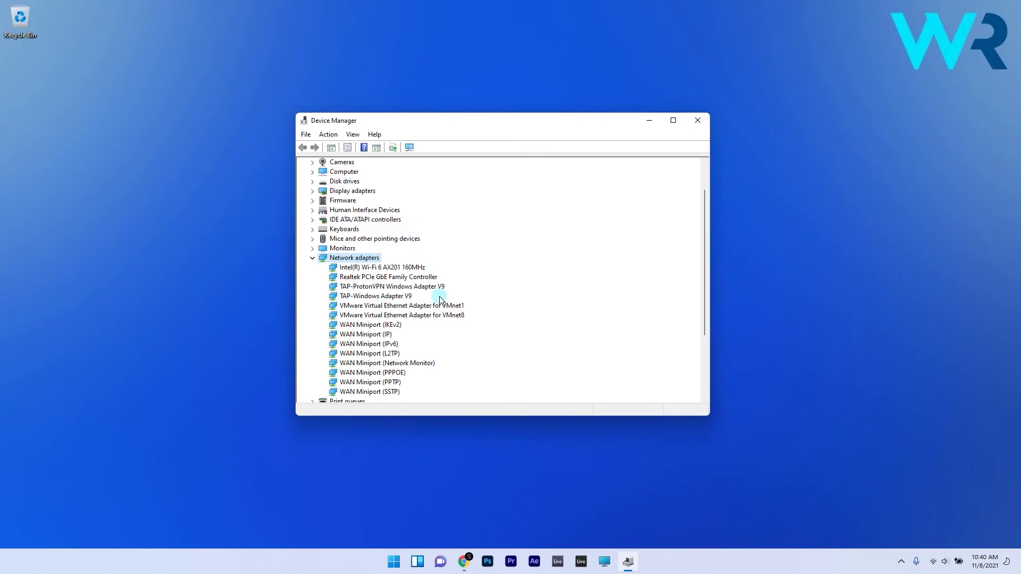
pyautogui.rightClick(407, 269)
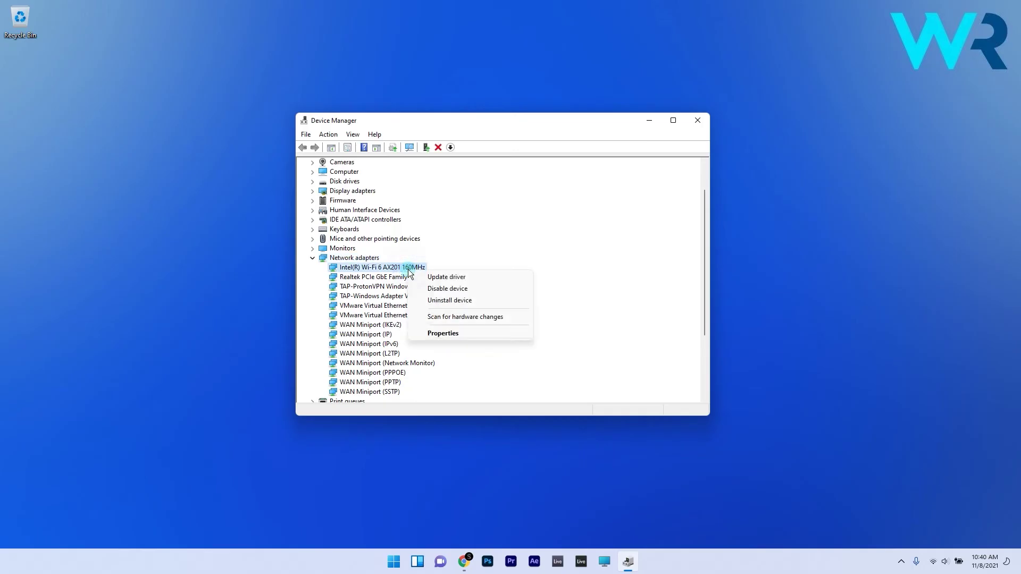
pyautogui.click(444, 276)
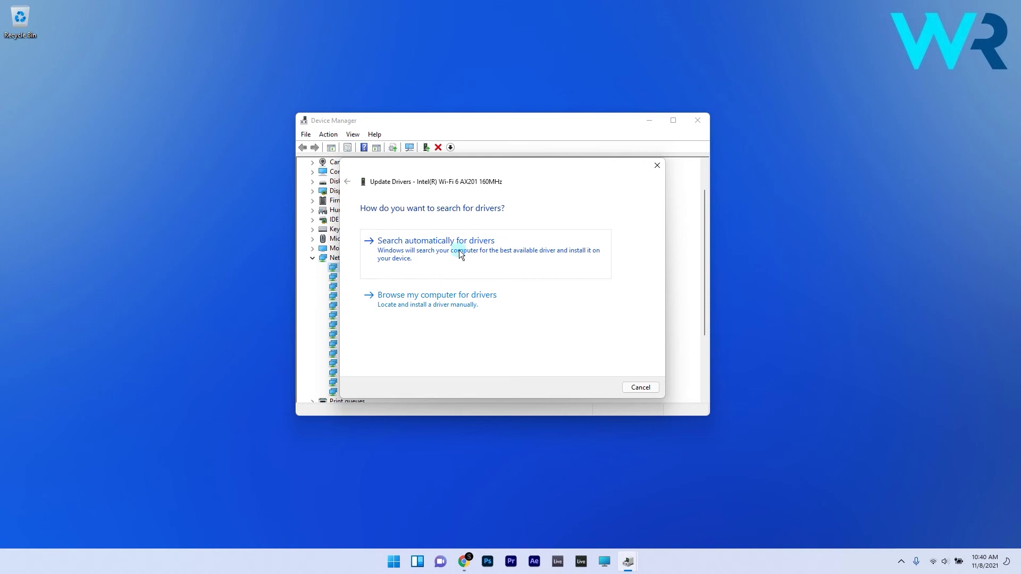
pyautogui.click(460, 254)
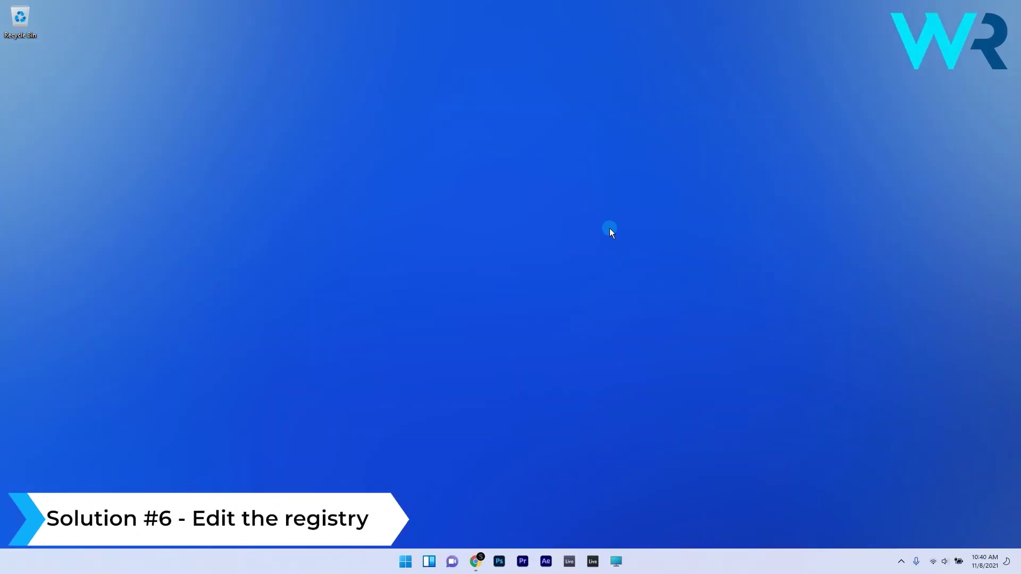
# Search Start for regedit and launch Registry Editor
pyautogui.click(406, 562)
pyautogui.write('regedit')
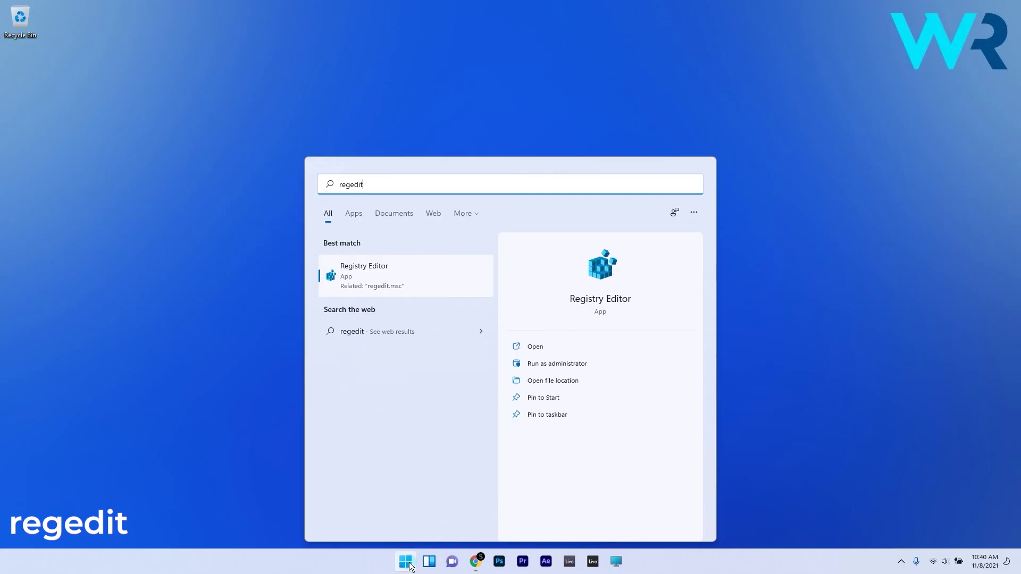
pyautogui.click(356, 272)
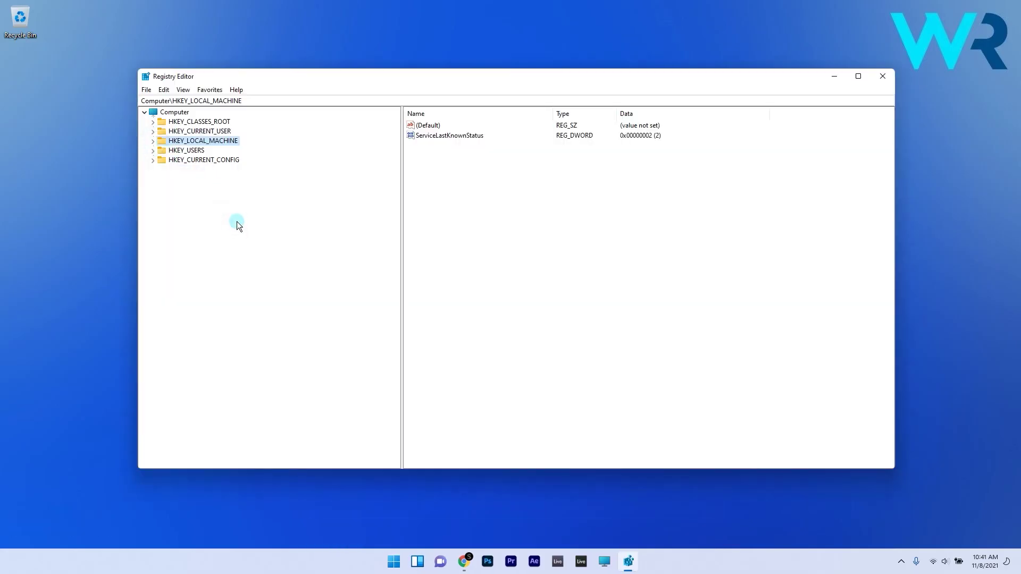
# Expand HKEY_LOCAL_MACHINE > SYSTEM > CurrentControlSet > Services in the registry tree
pyautogui.doubleClick(193, 141)
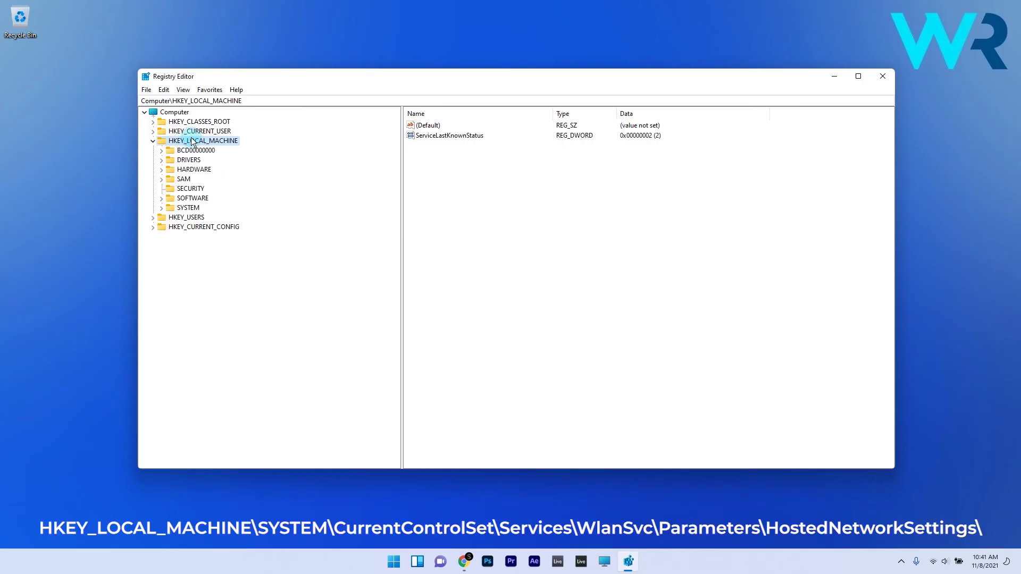
pyautogui.doubleClick(188, 208)
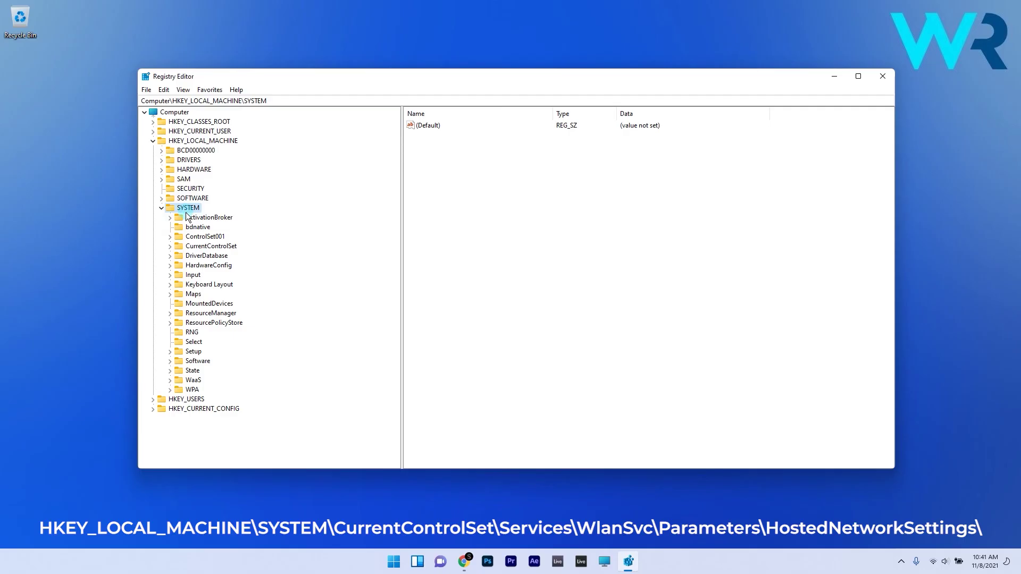
pyautogui.doubleClick(204, 247)
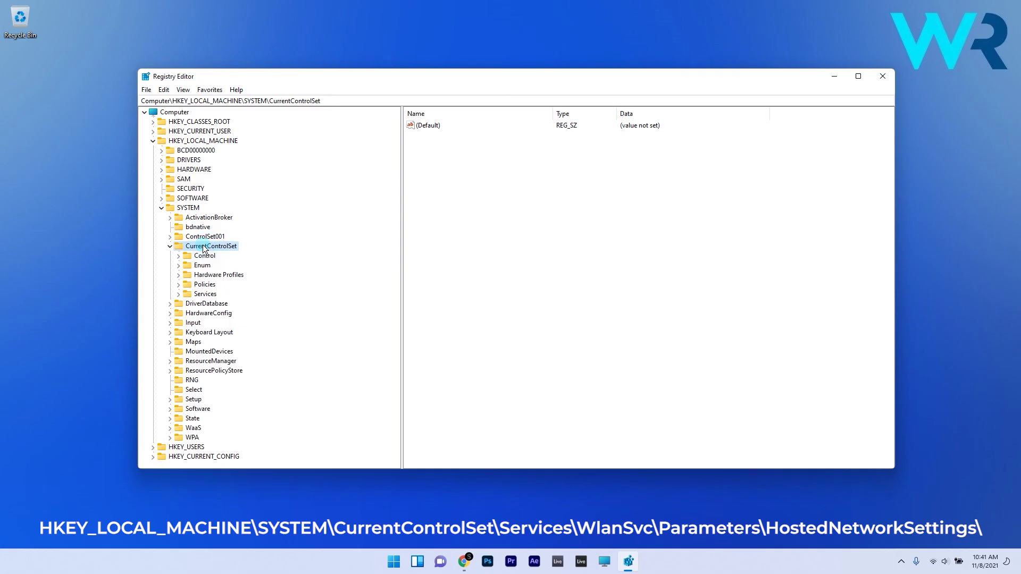
pyautogui.doubleClick(205, 294)
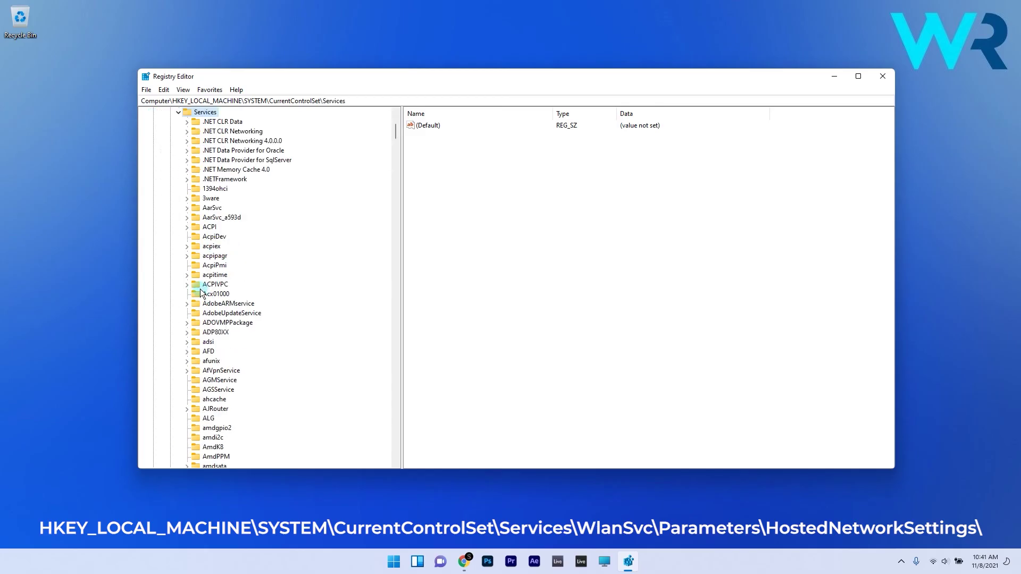
pyautogui.scroll(-1, 213, 319)
pyautogui.scroll(-20, 282, 321)
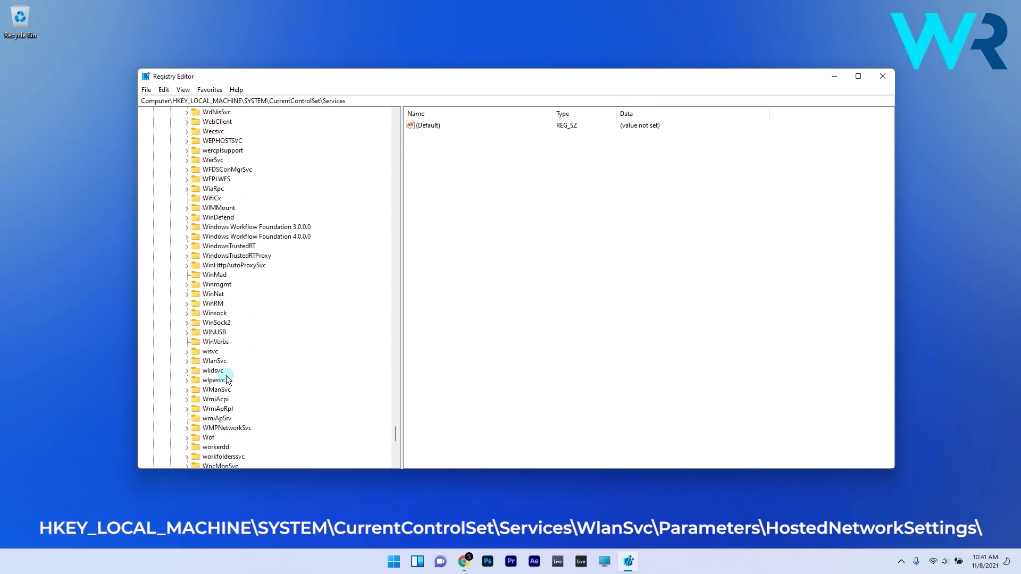
# Expand WlanSvc > Parameters and select the HostedNetworkSettings key
pyautogui.click(206, 361)
pyautogui.doubleClick(206, 361)
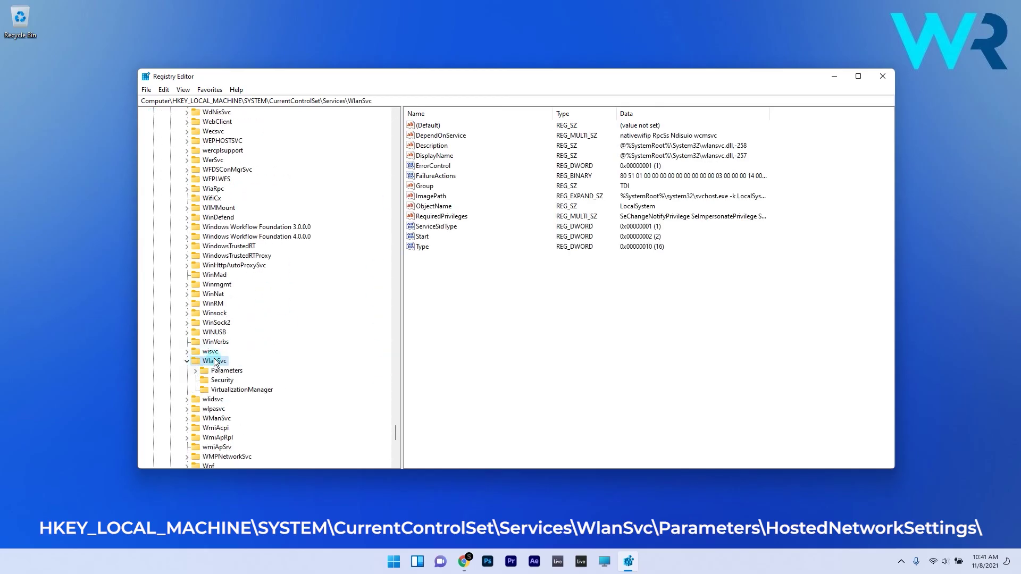
pyautogui.doubleClick(241, 375)
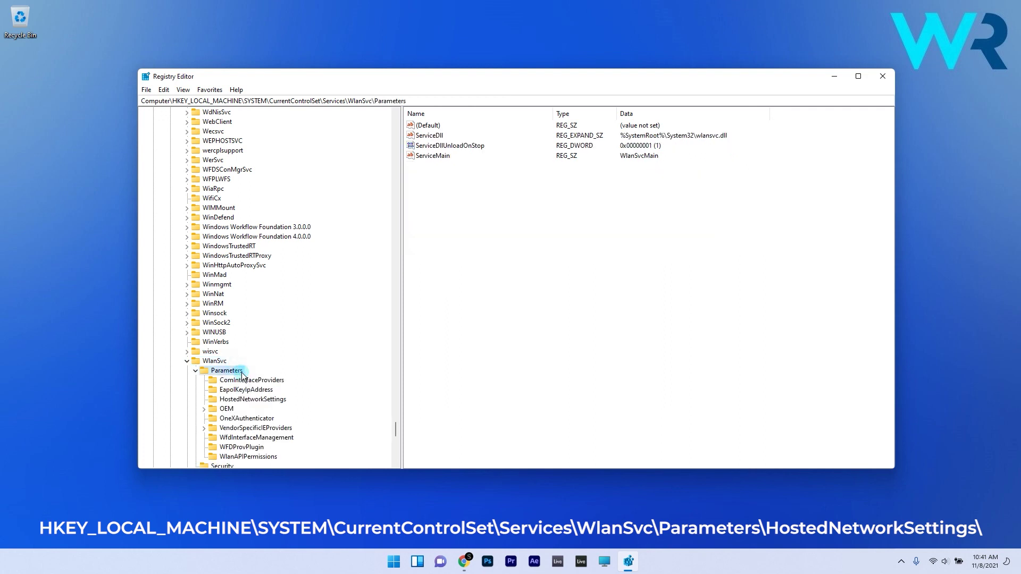
pyautogui.scroll(-3, 278, 361)
pyautogui.scroll(1, 282, 362)
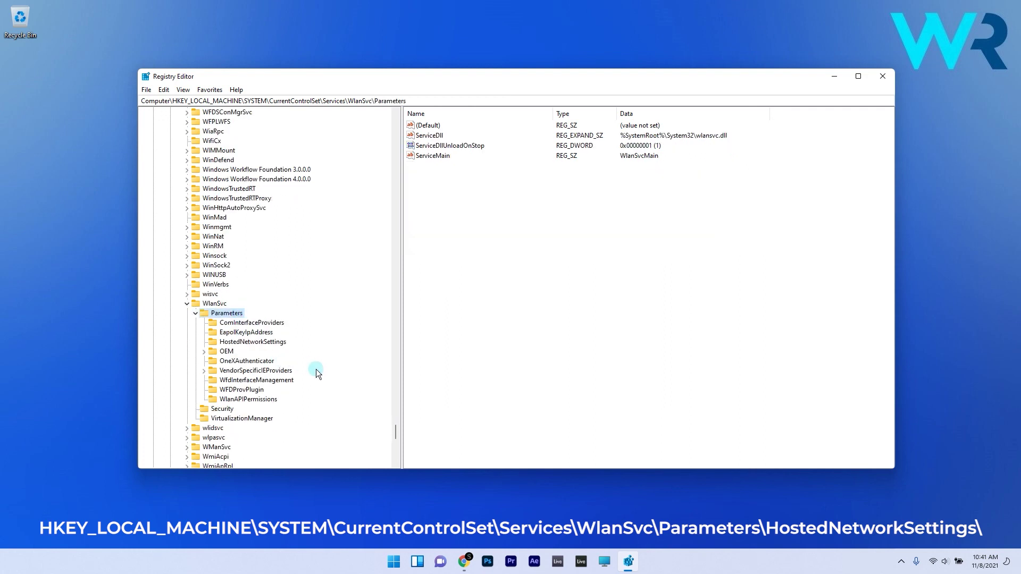
pyautogui.click(253, 341)
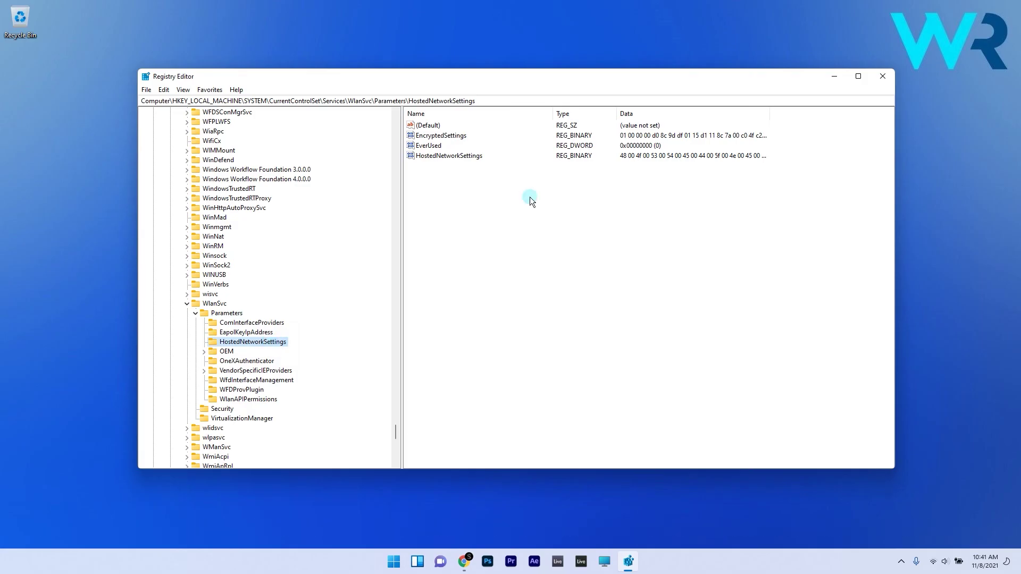
# Select the HostedNetworkSettings value in the right pane and bring up its context menu
pyautogui.click(463, 156)
pyautogui.rightClick(461, 157)
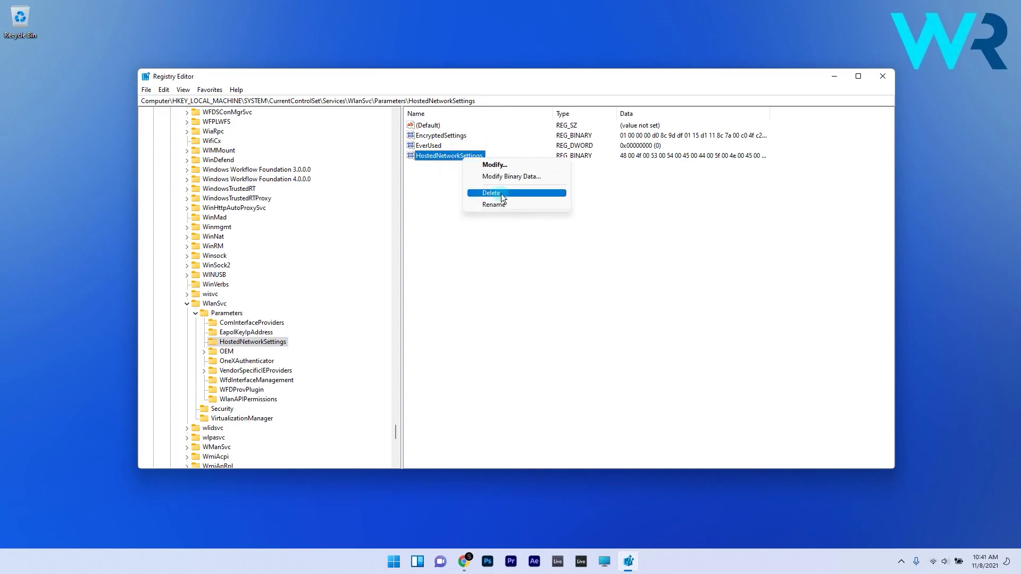